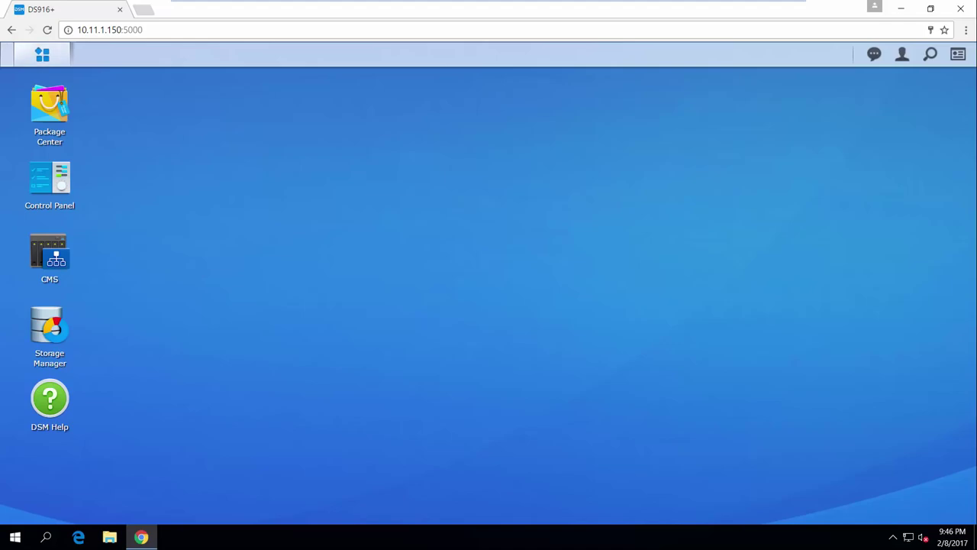
Create the SYNOLOGY.LOCAL domain in Active Directory Server with a confirmed administrator password, then view Users & Computers
click(42, 54)
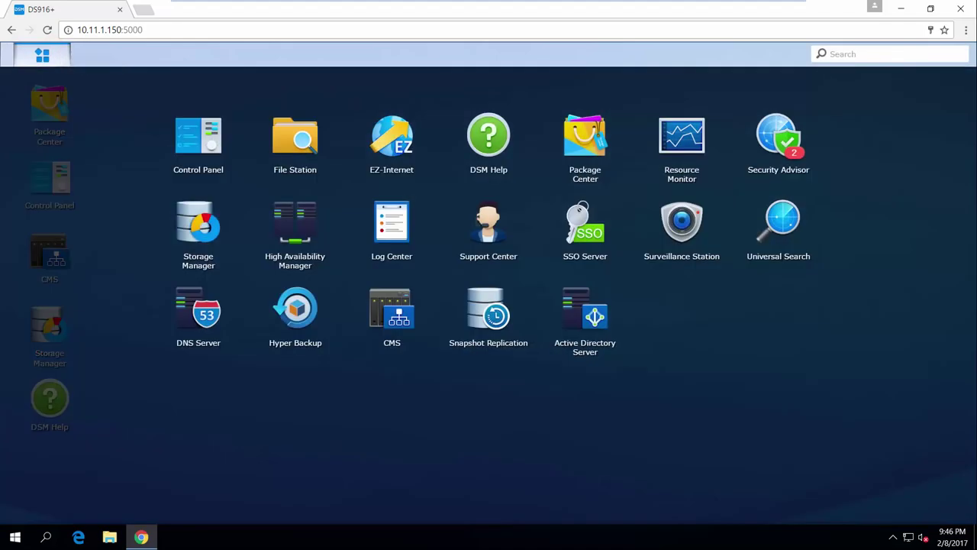
click(590, 309)
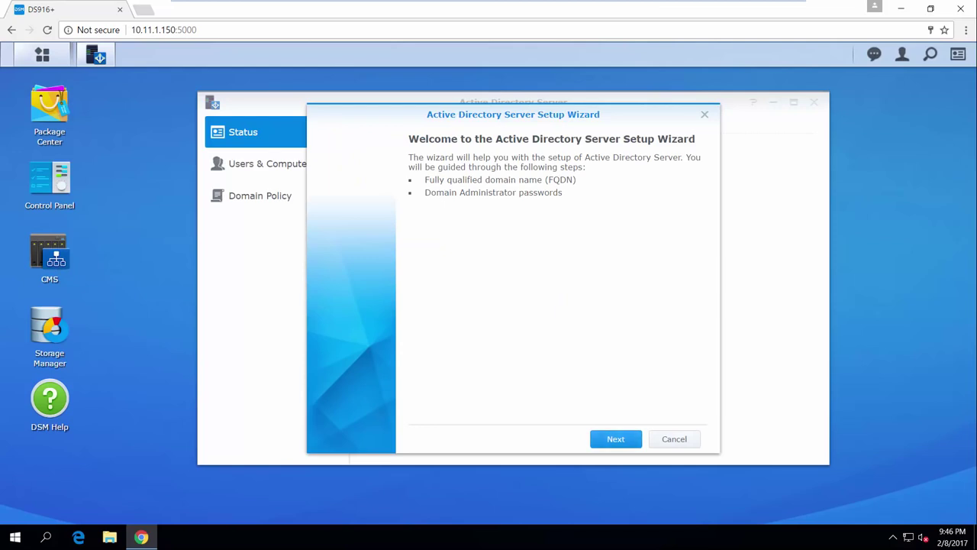
click(615, 439)
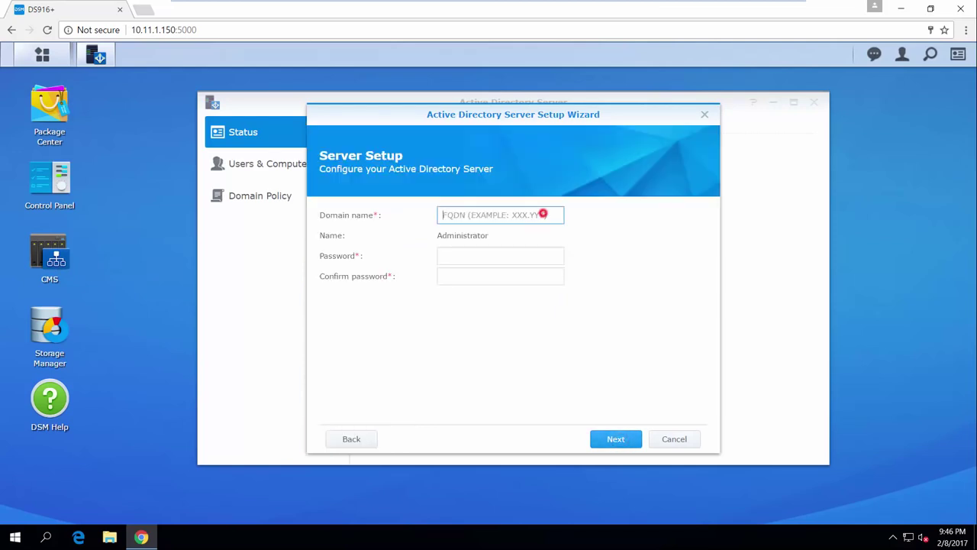
text(SYNO)
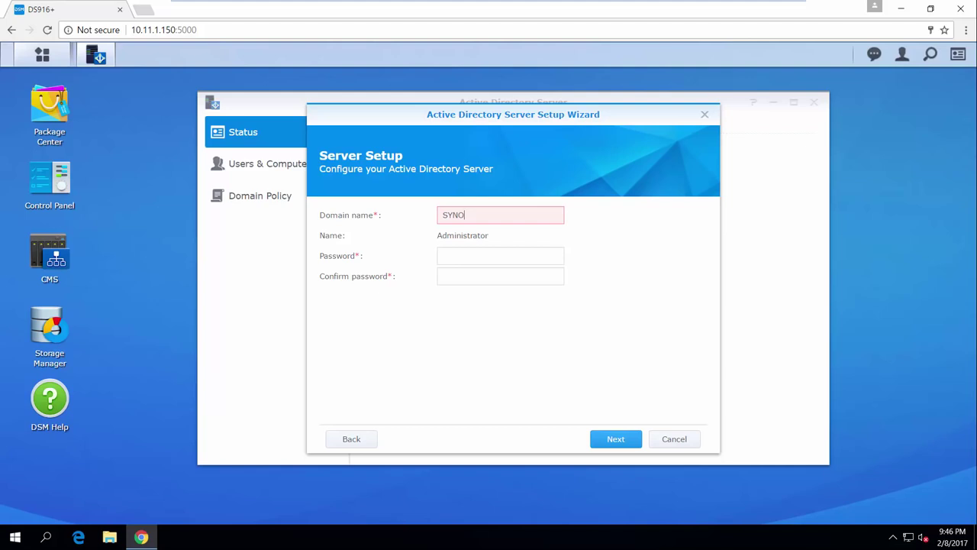
text(LOGY.LOCAL)
click(528, 255)
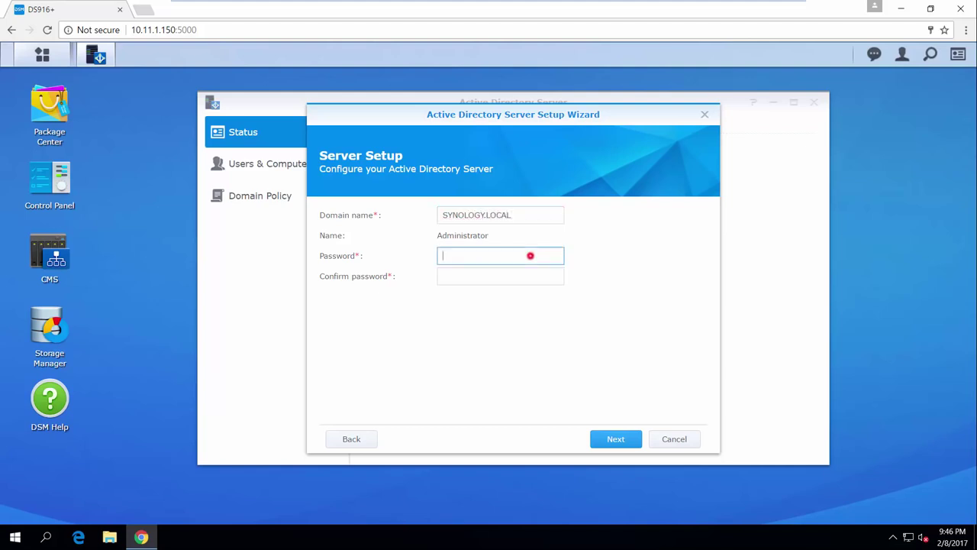
text(P)
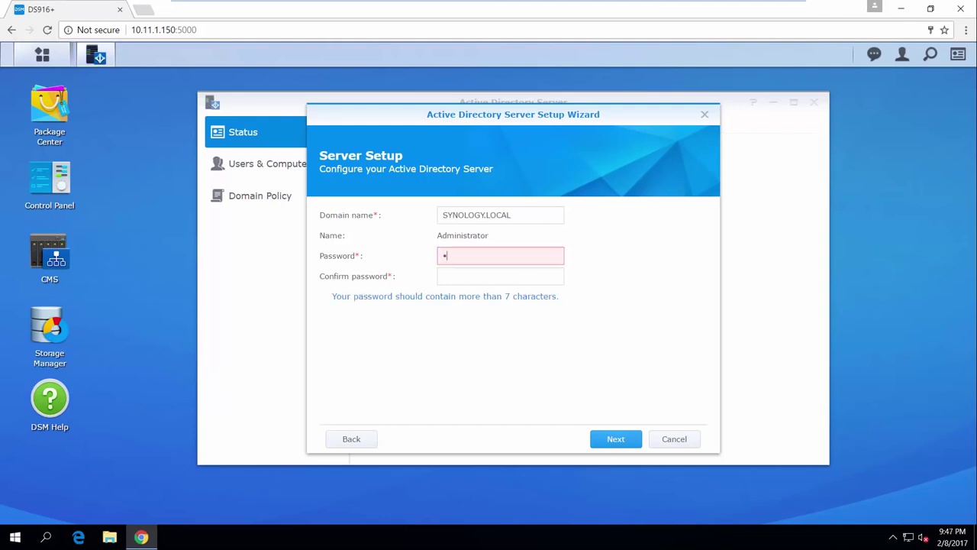
text(assword1)
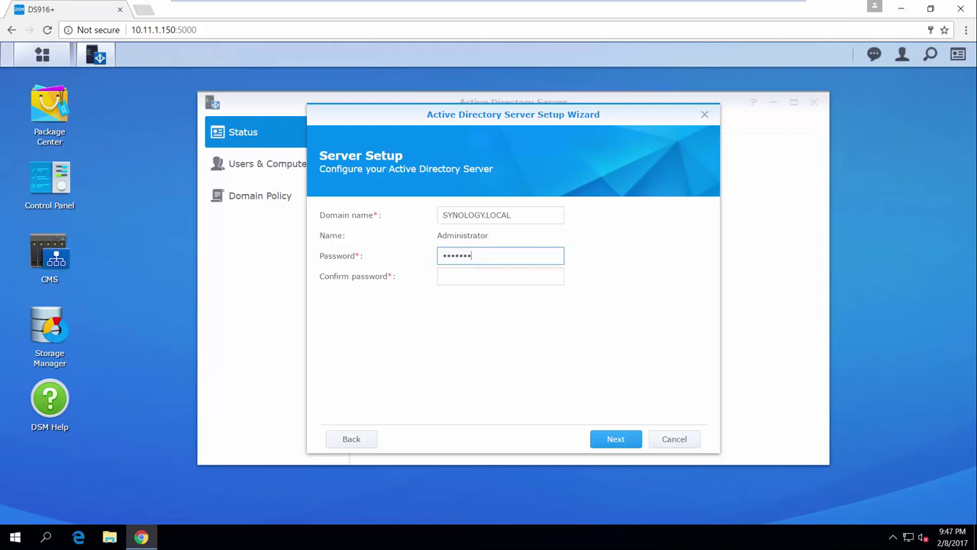
click(526, 274)
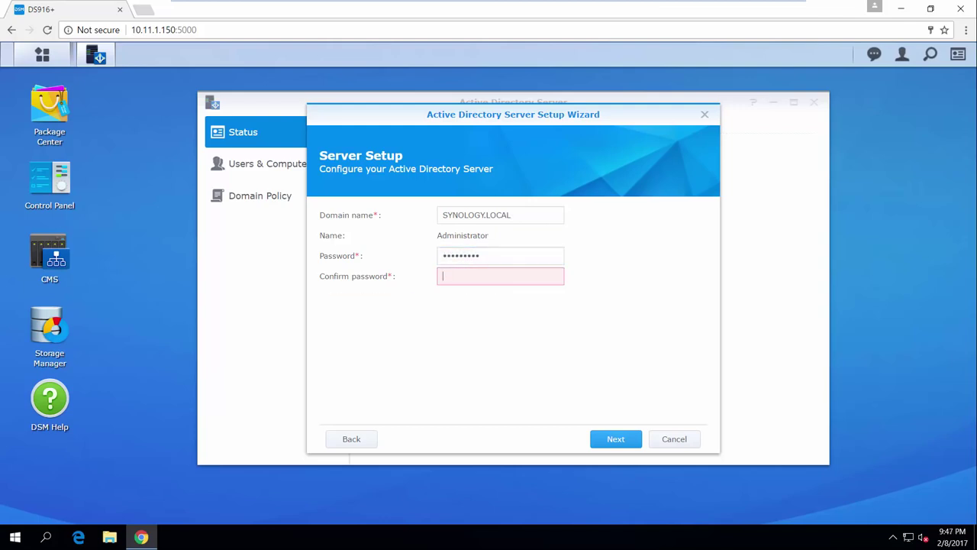
text(Password1)
click(616, 439)
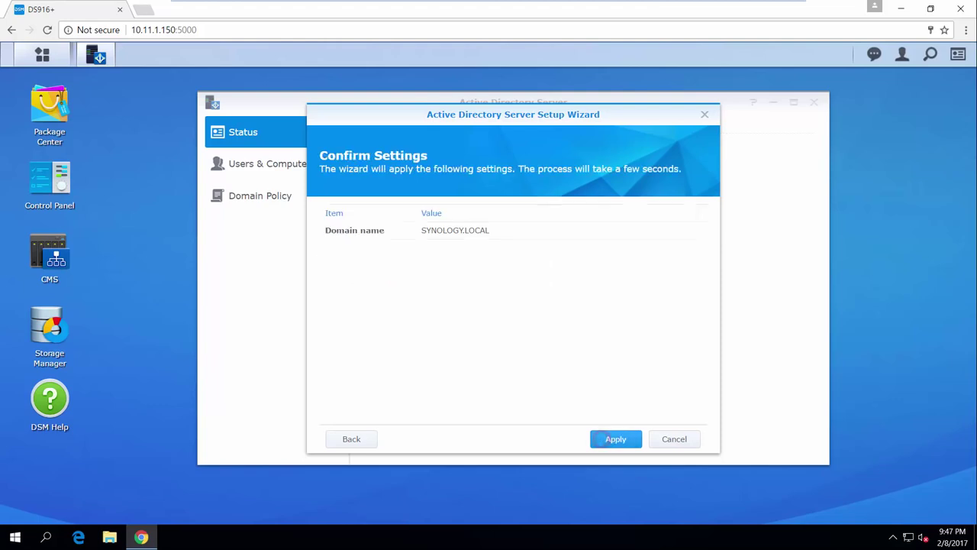
click(614, 438)
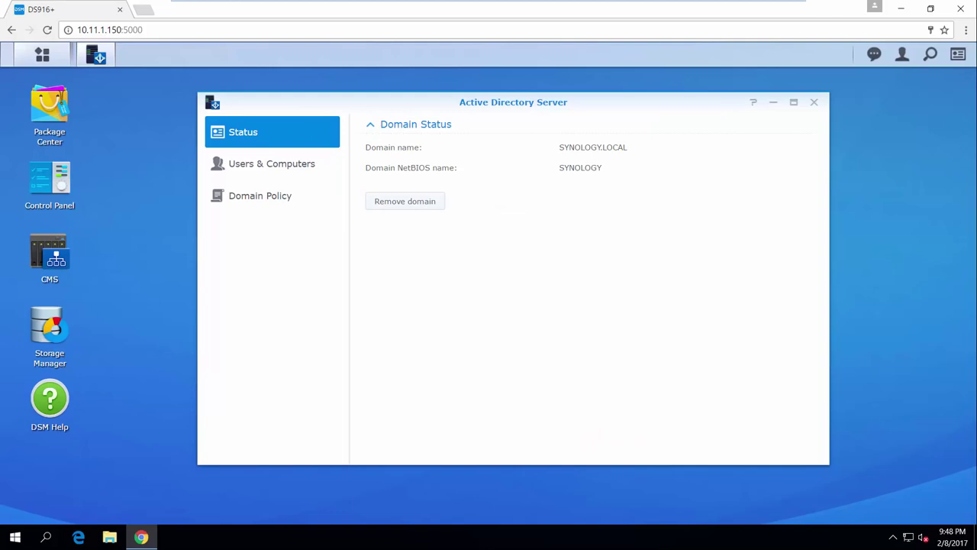
click(328, 162)
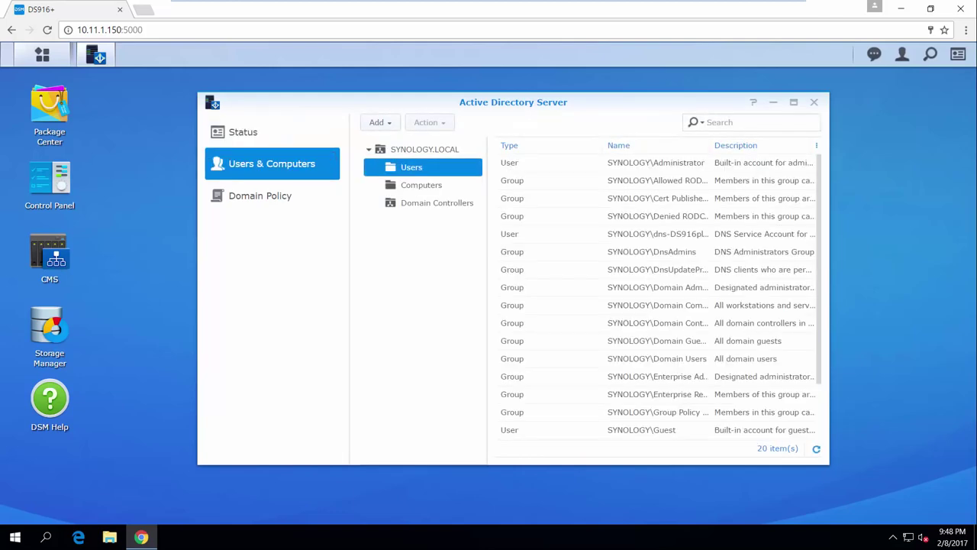
Add a domain user with a login name, e-mail address and password, joining no extra groups
click(377, 123)
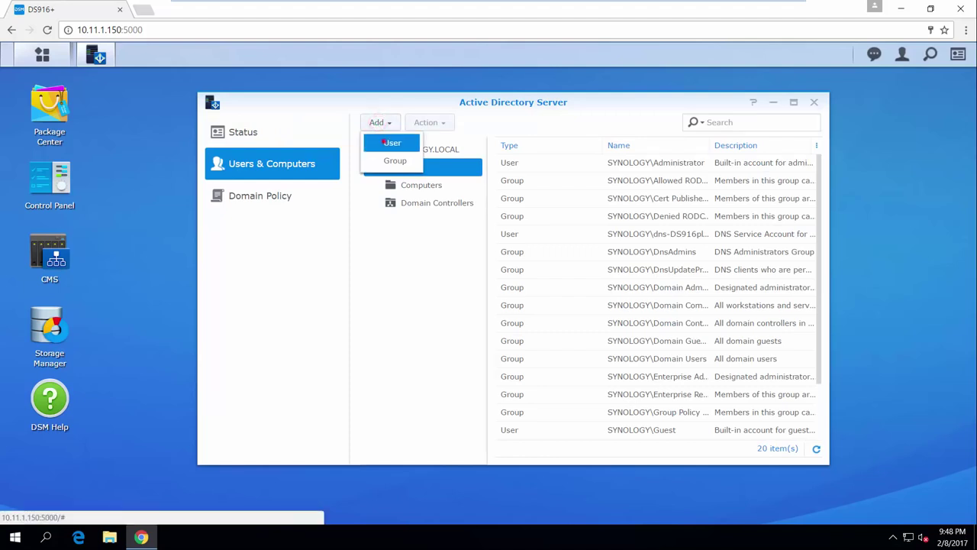
click(383, 142)
click(558, 215)
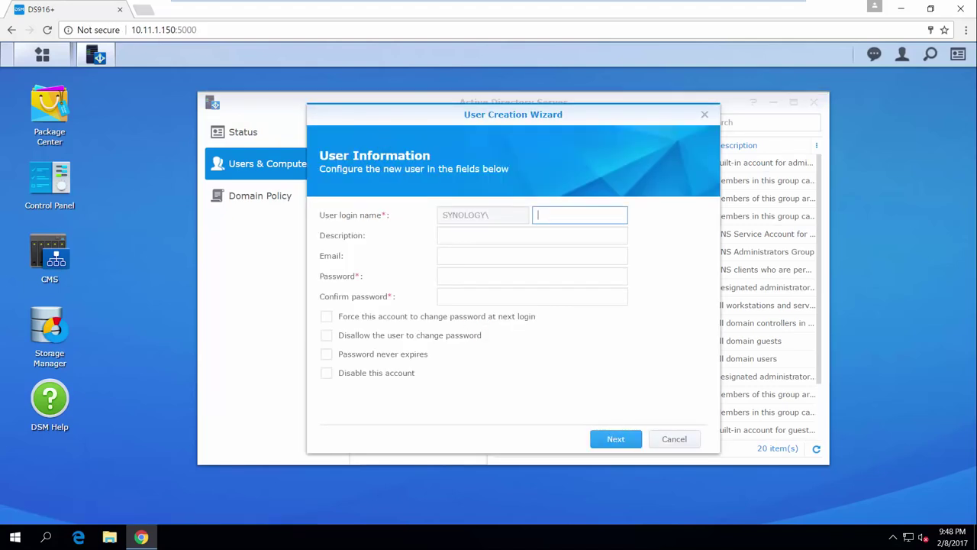
text(Joanne)
key(Tab)
key(Tab)
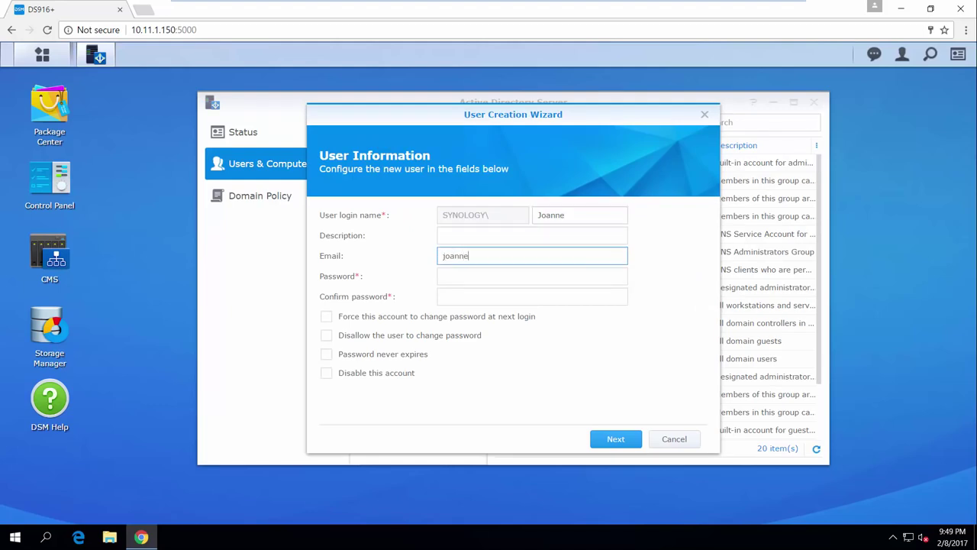
key(Tab)
text(******)
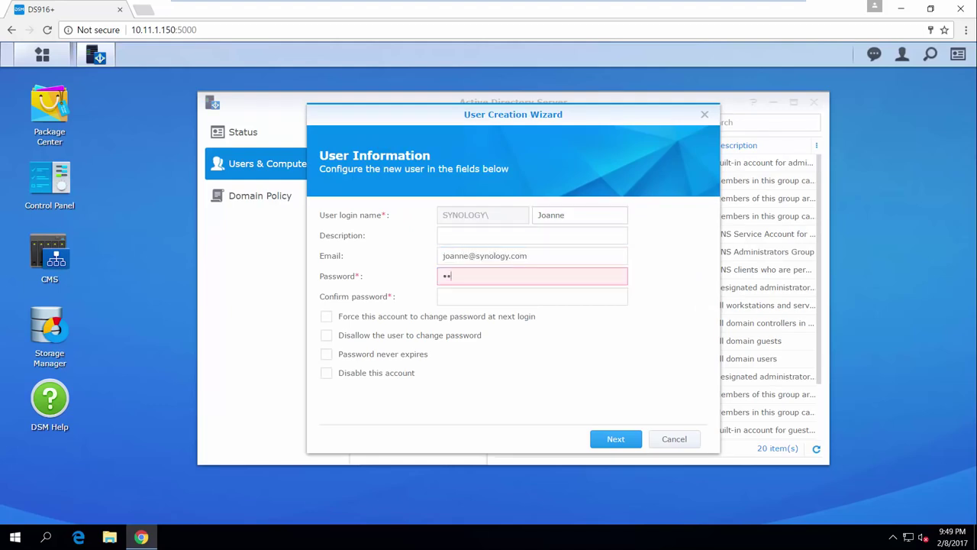
text(***)
key(Tab)
text(*********)
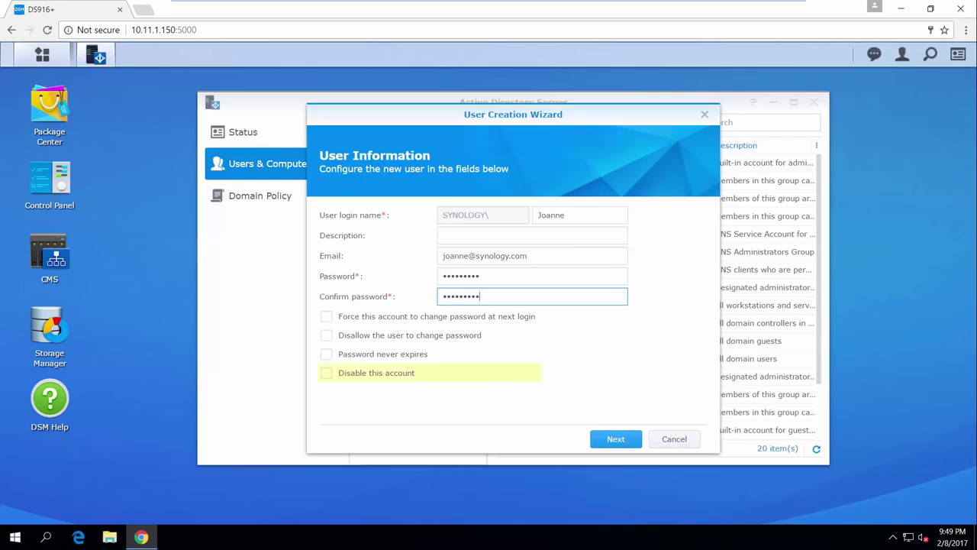
click(616, 442)
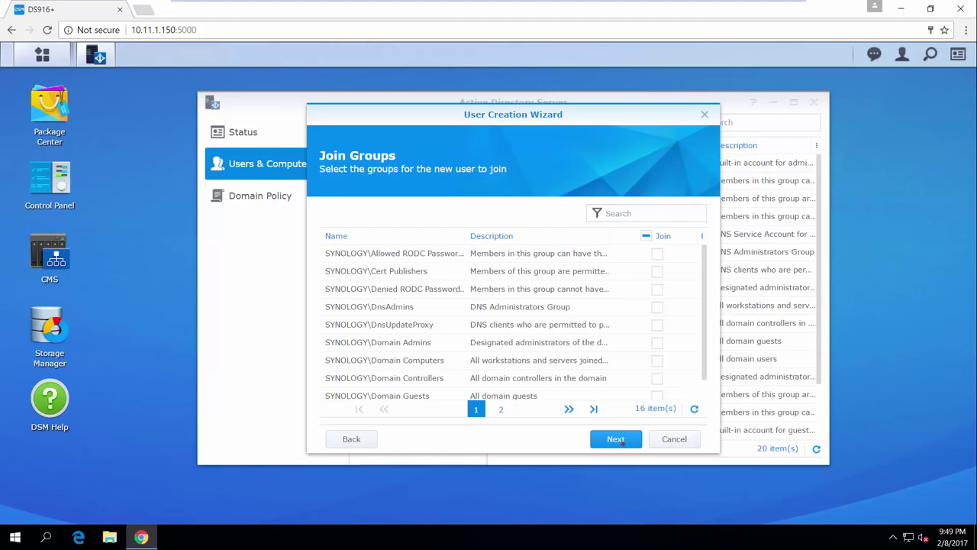
click(620, 441)
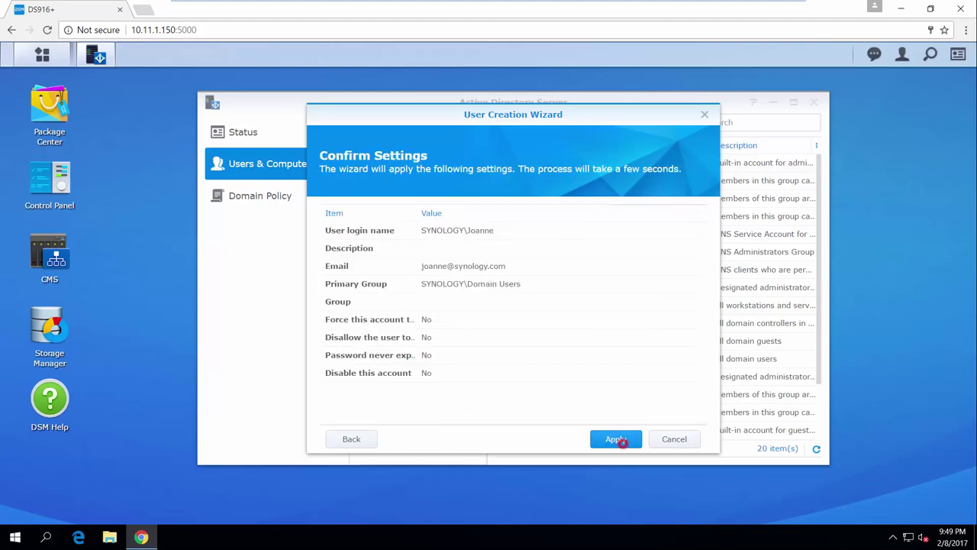
click(621, 440)
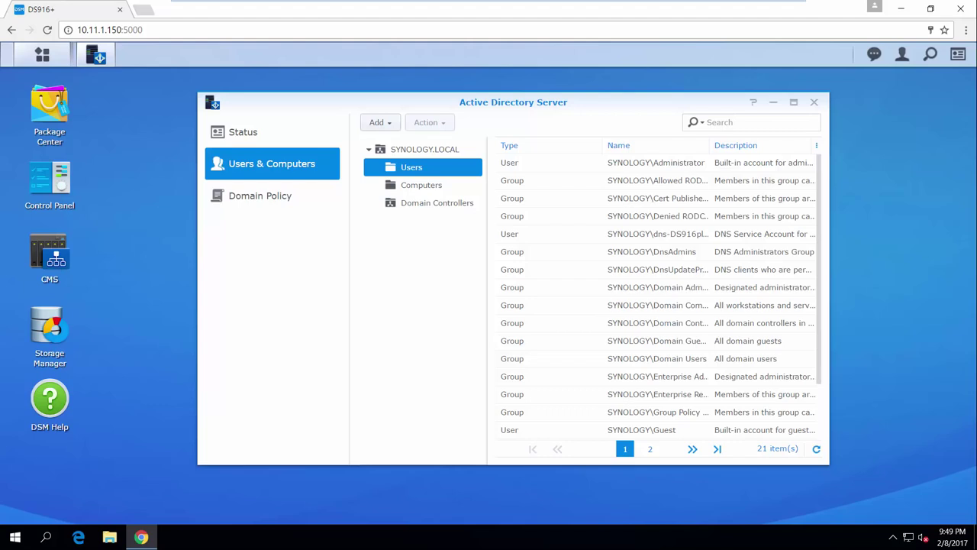
Open the new user's properties on the Profile tab, in the home directory local path field
scroll(818, 305, down, 2)
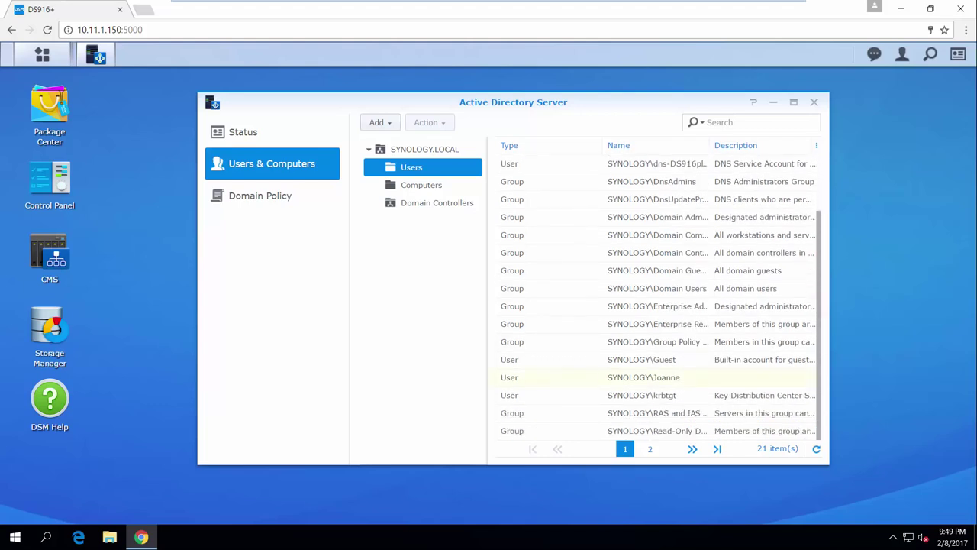
click(645, 380)
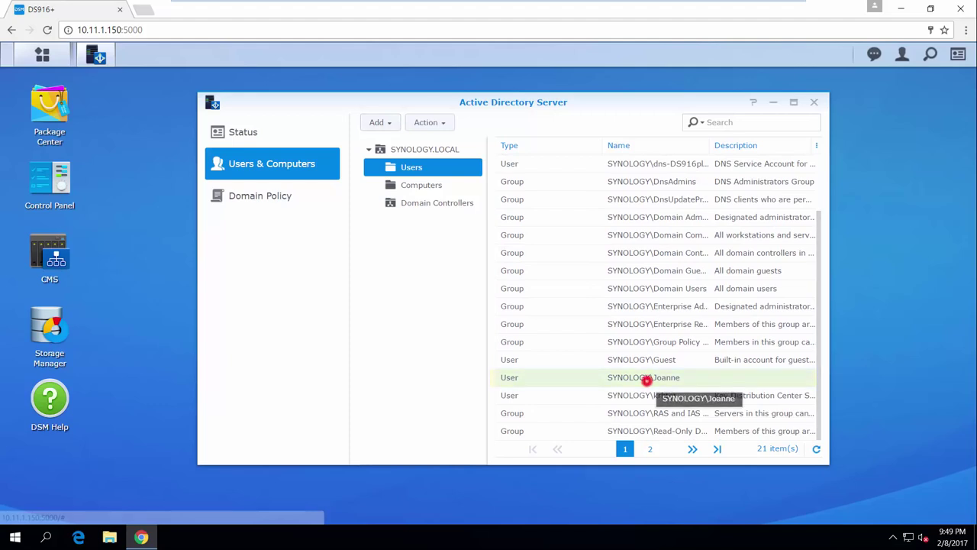
double_click(646, 380)
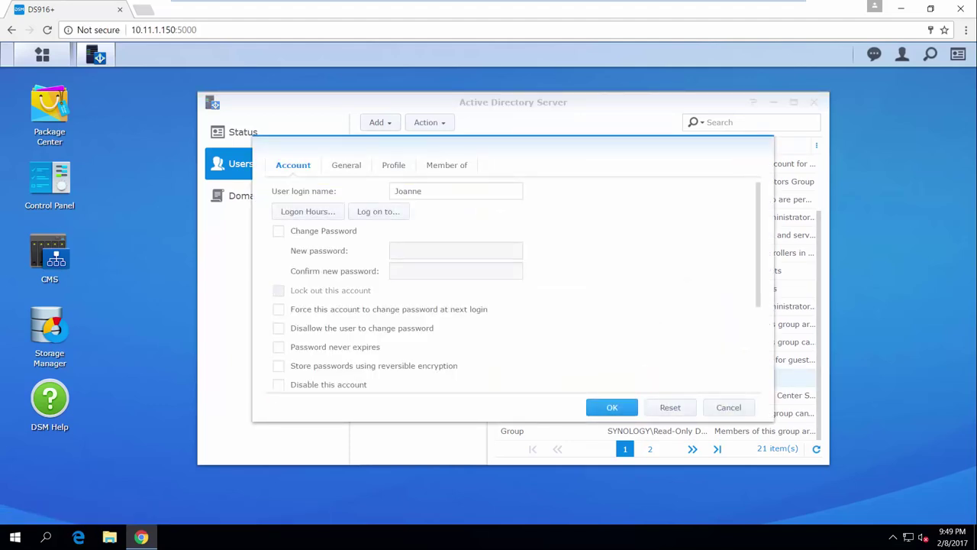
click(409, 166)
click(415, 267)
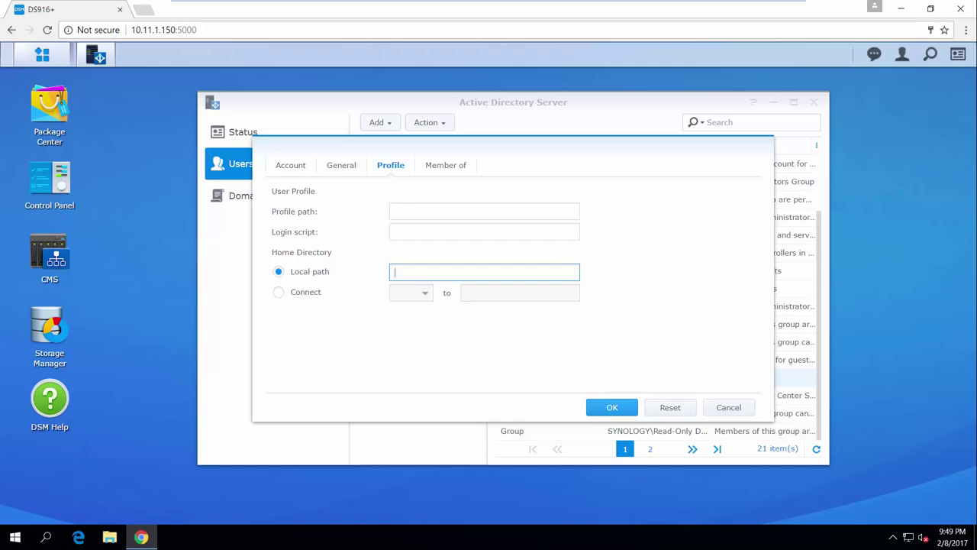
Open Control Panel on its User page listing the local accounts
click(61, 58)
click(193, 134)
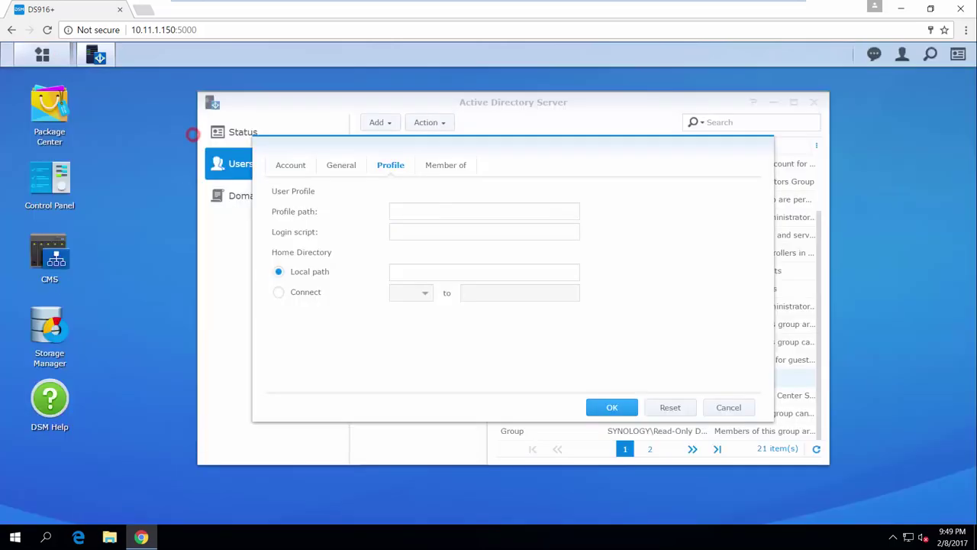
click(379, 170)
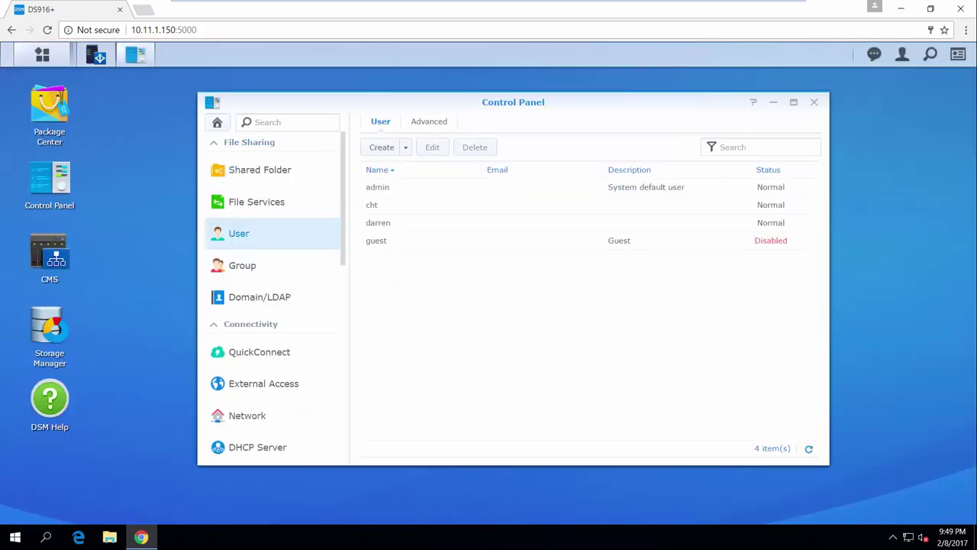
Enable the user home service in the User advanced settings and apply
click(429, 121)
drag(817, 184, 818, 351)
click(372, 355)
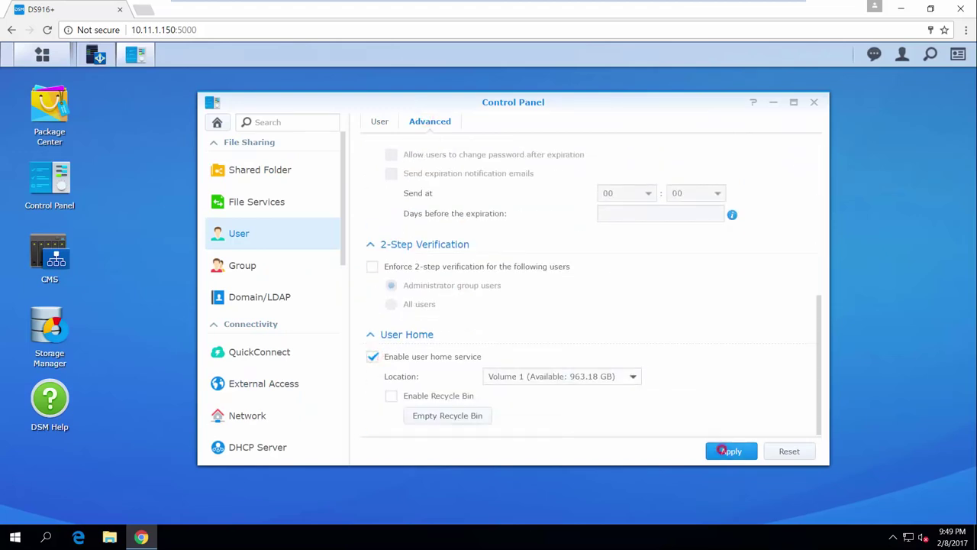
click(721, 450)
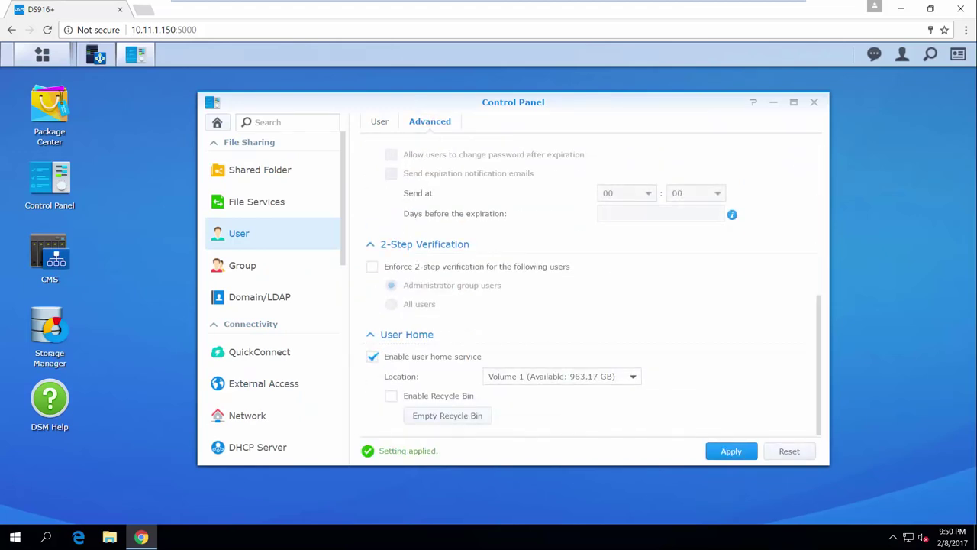
Update the domain user data and enable home service for domain users
click(255, 297)
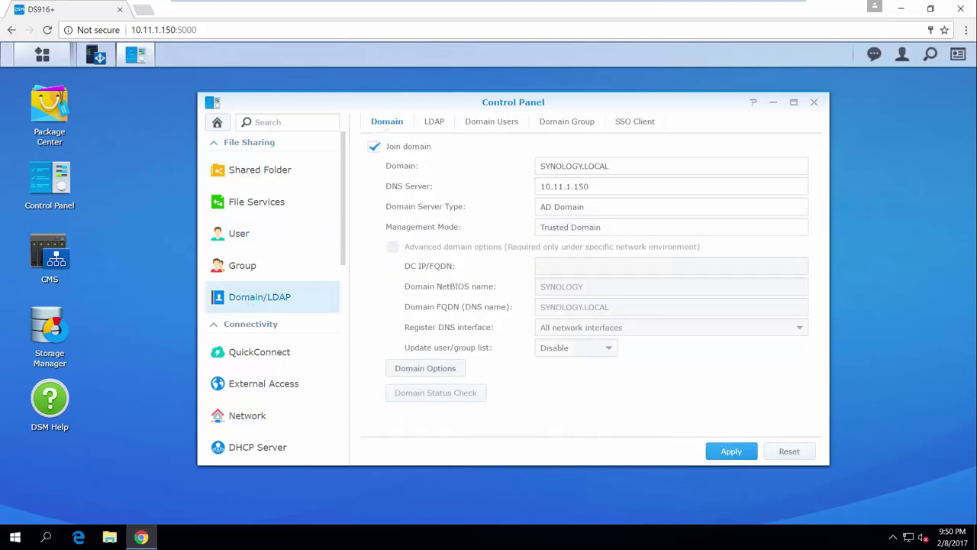
click(486, 126)
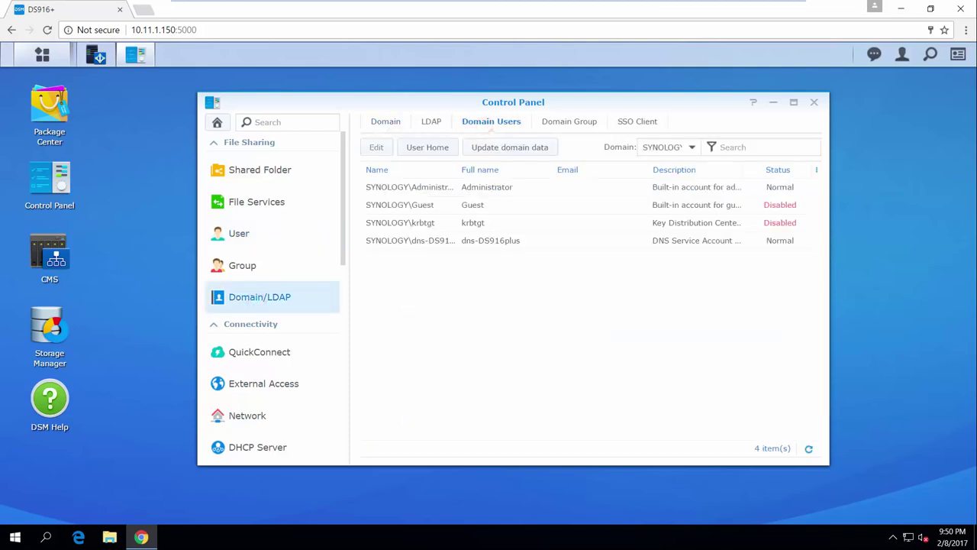
click(479, 146)
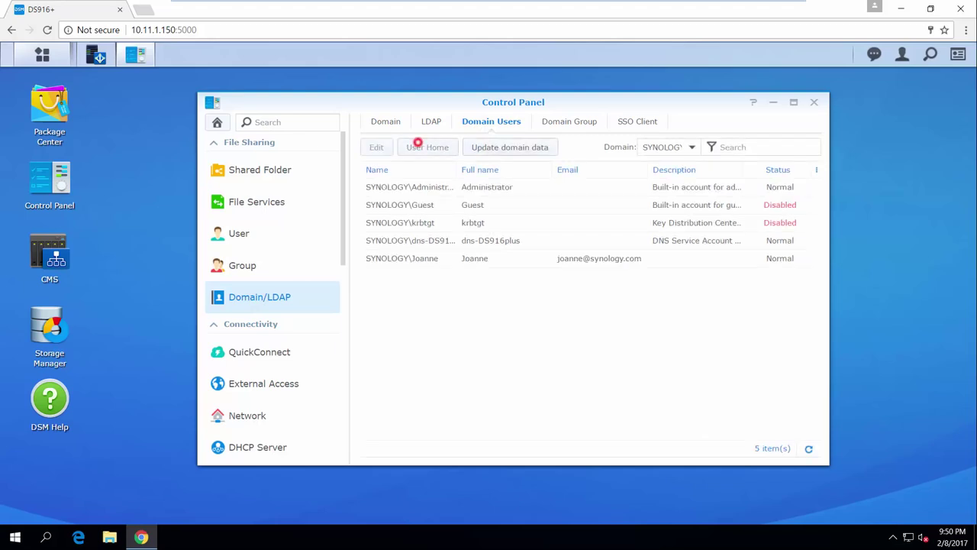
click(419, 146)
click(397, 233)
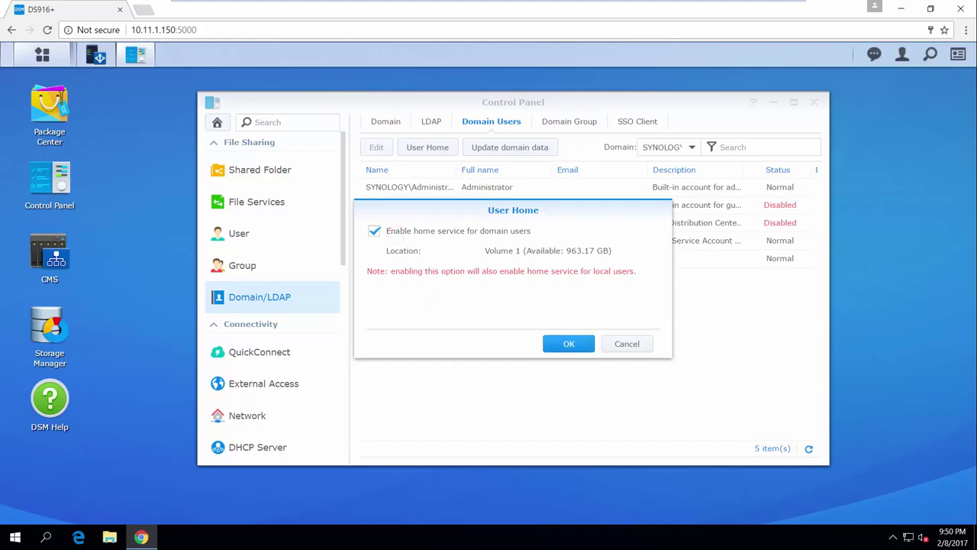
click(569, 344)
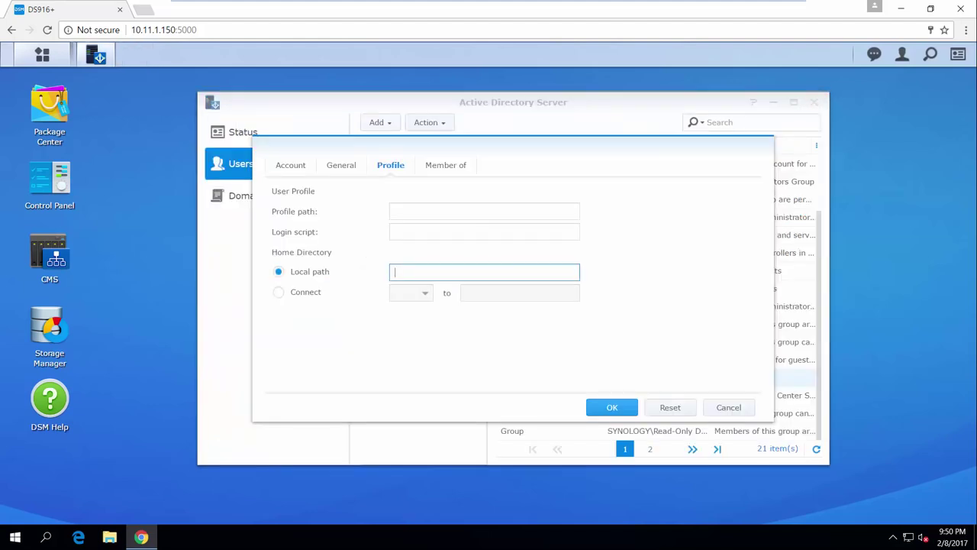
Enter \\10.11.1.150\home as the user's home directory local path and save it
text(\\10.11.1.150\home)
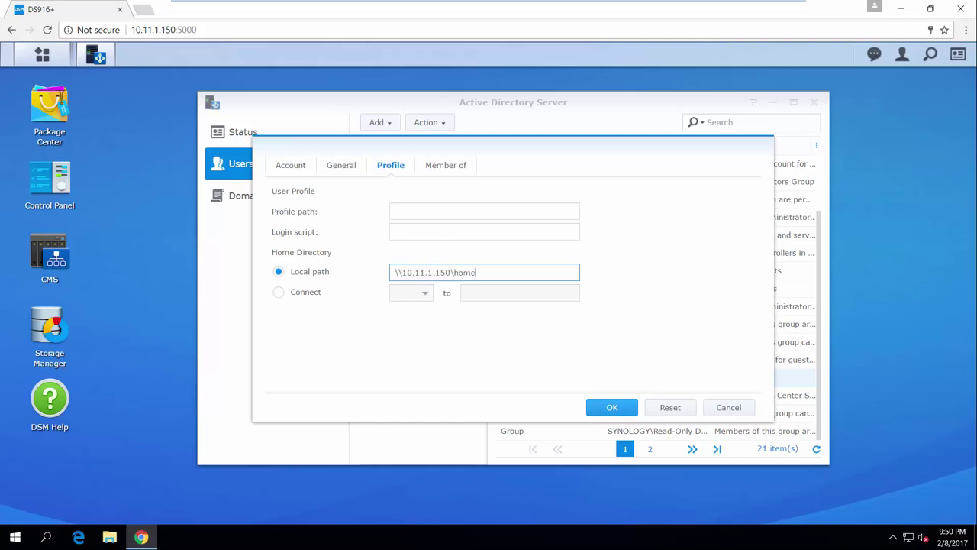
click(616, 406)
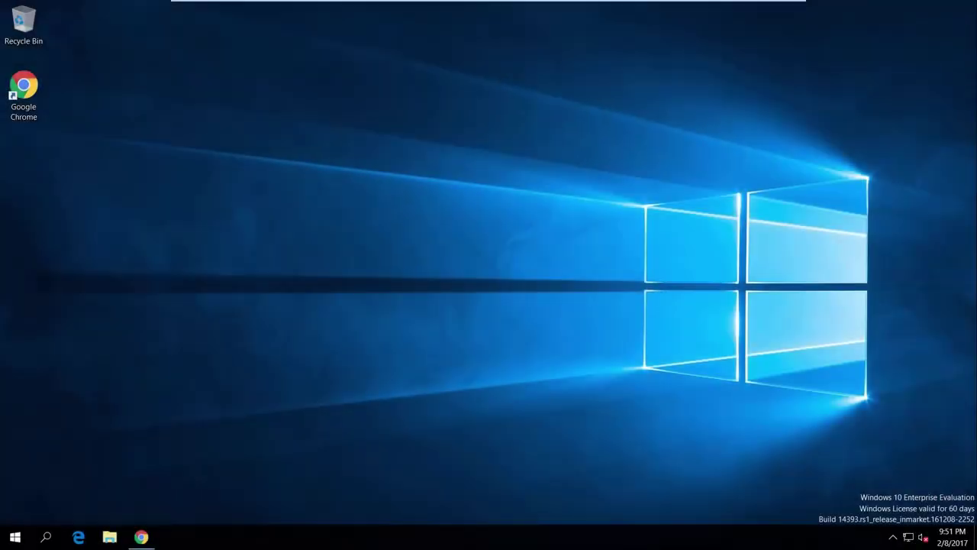
Set Ethernet0's IPv4 preferred DNS server to 10.11.1.100 and close the network windows
right_click(909, 537)
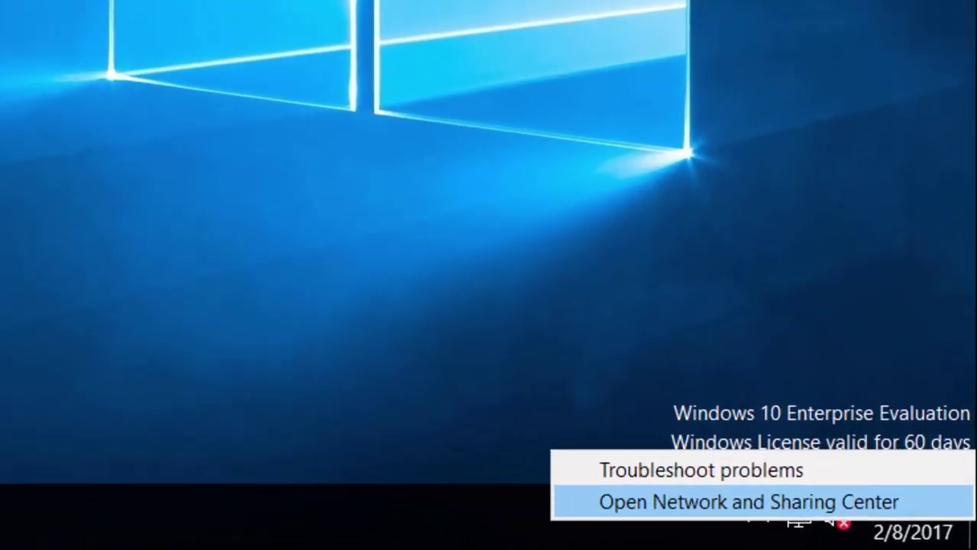
click(796, 502)
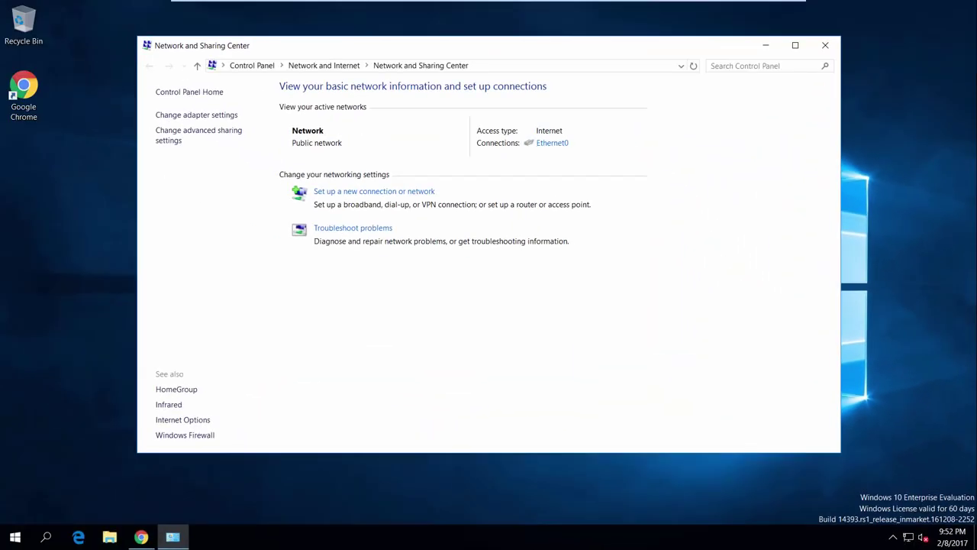
click(560, 144)
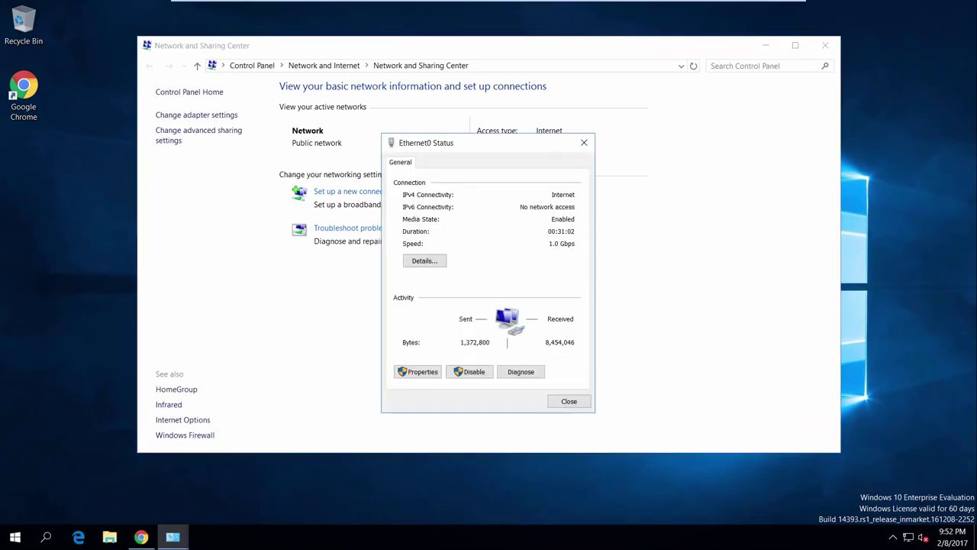
click(417, 371)
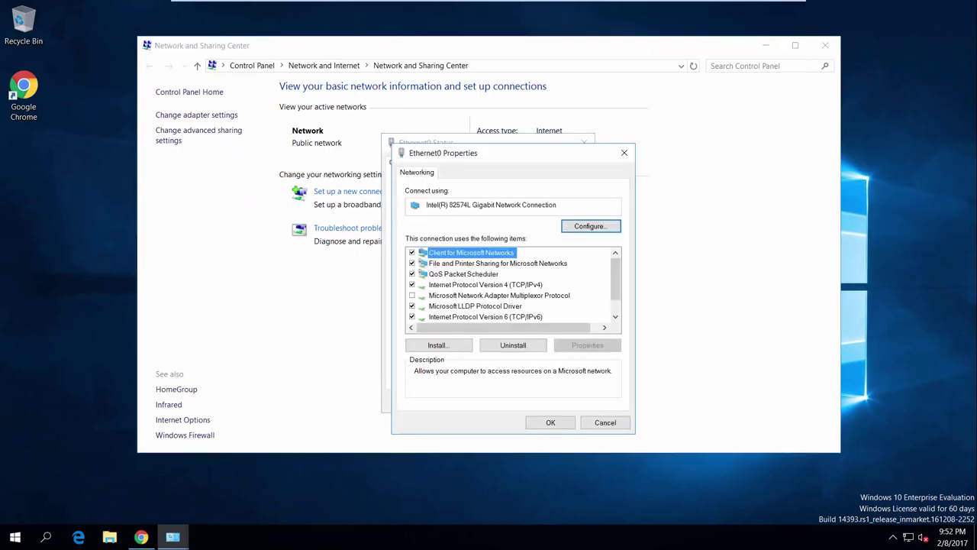
double_click(481, 284)
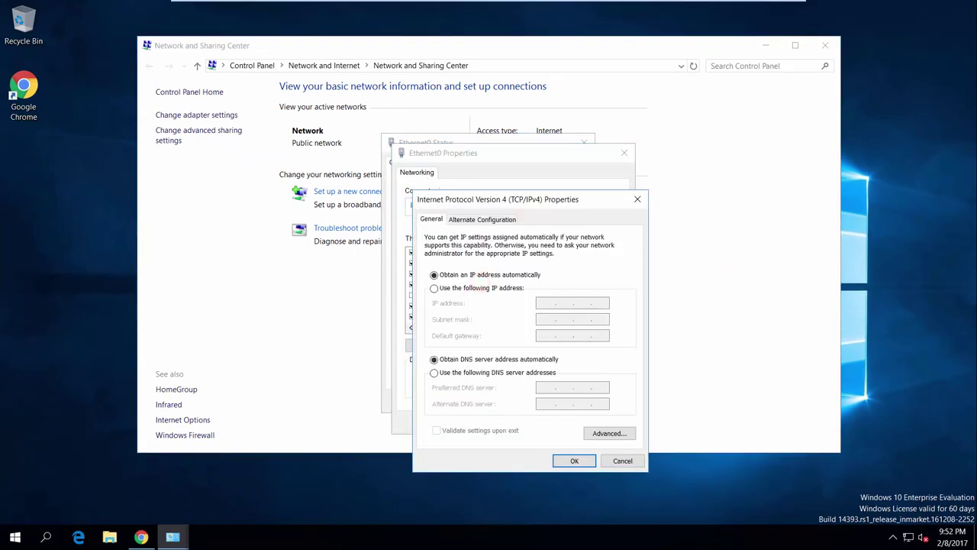
click(435, 372)
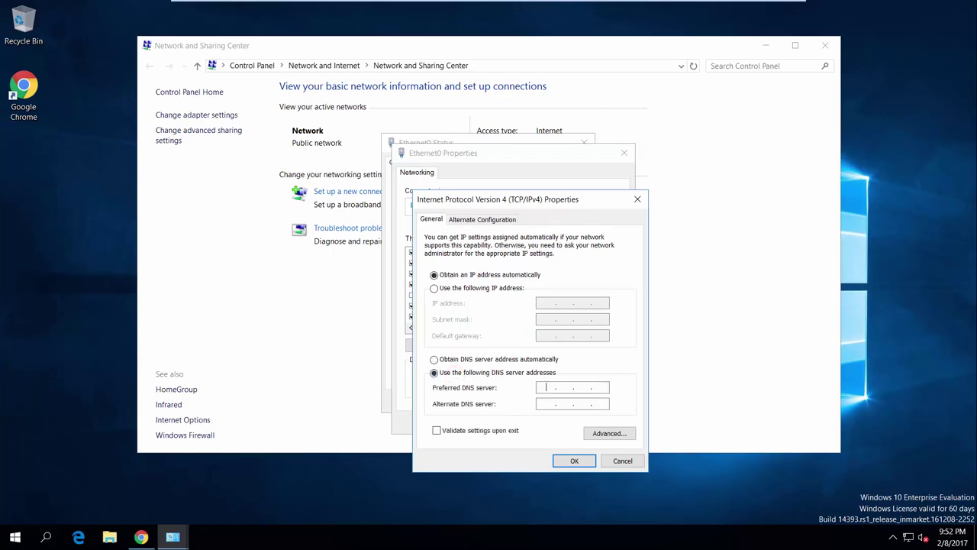
text(10.11.1)
text(.100)
click(561, 458)
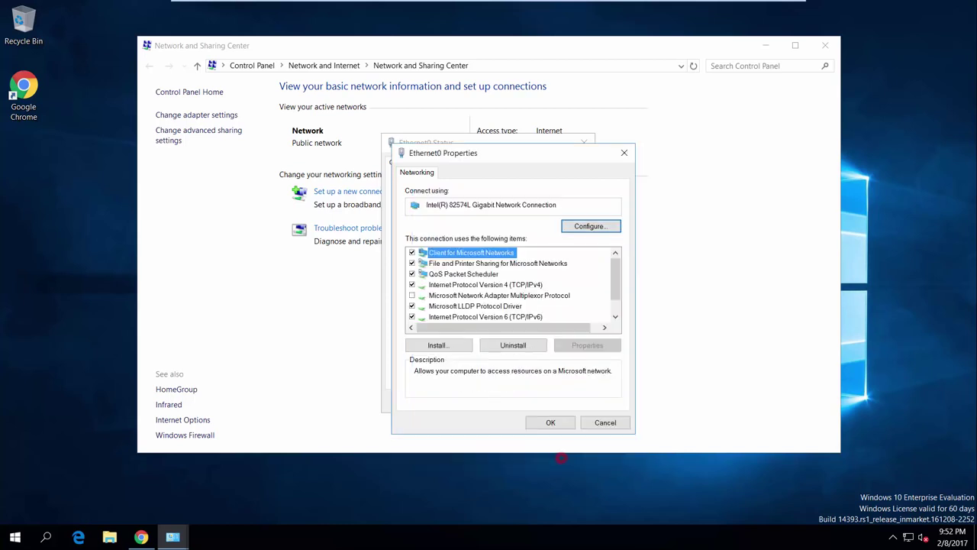
click(544, 424)
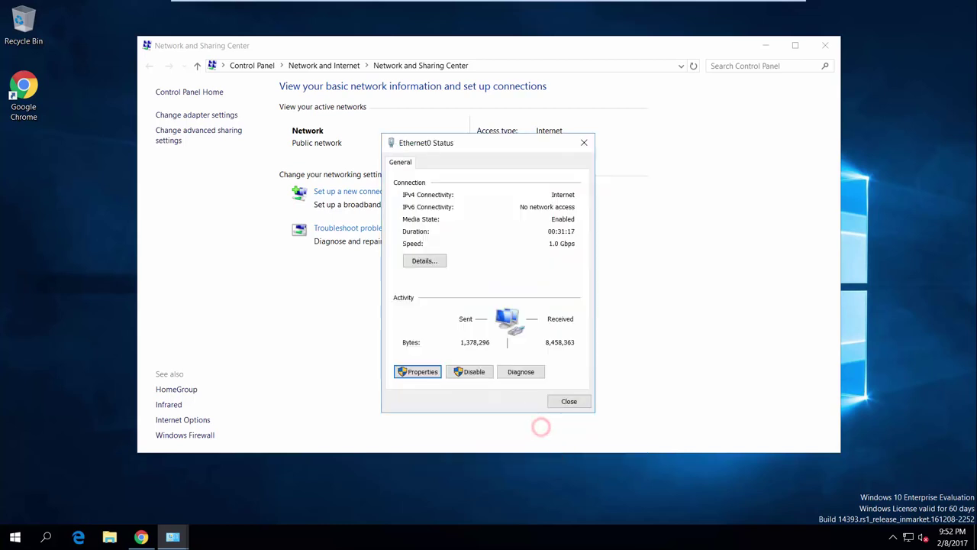
click(559, 401)
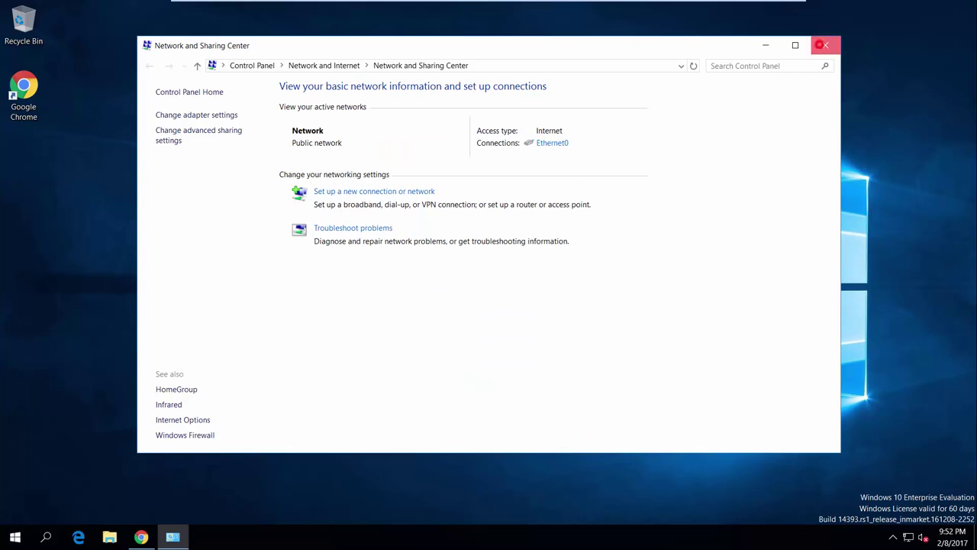
click(821, 45)
Open System Properties and start changing the computer's name and domain membership
right_click(15, 536)
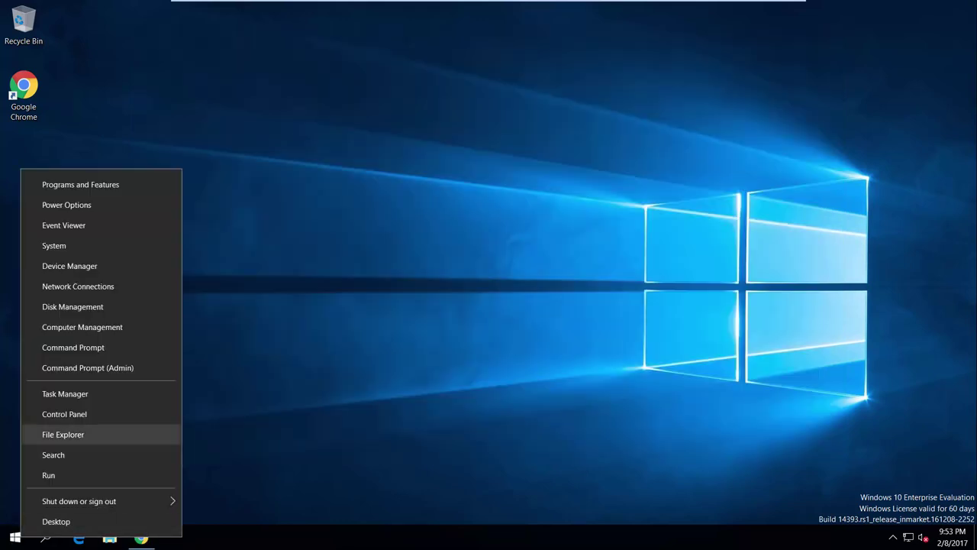
click(92, 245)
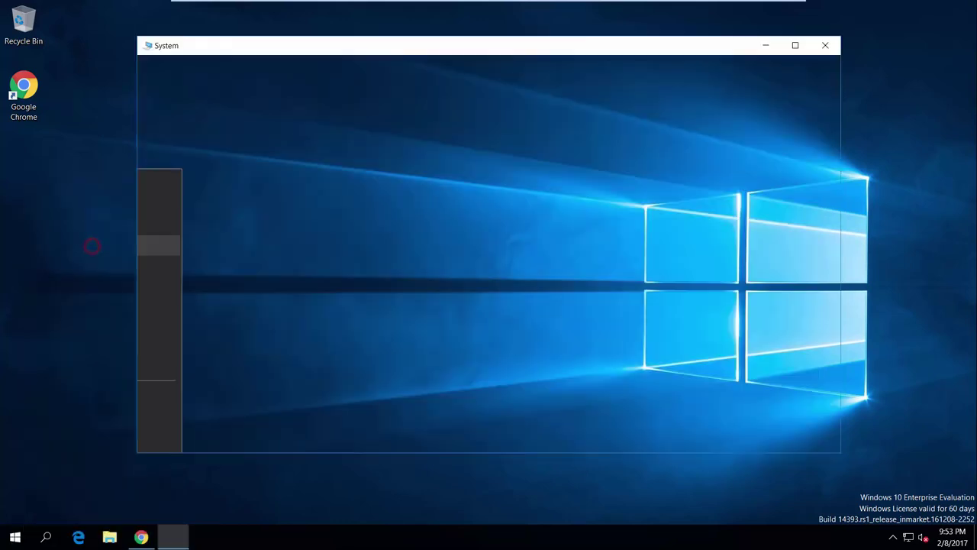
click(805, 277)
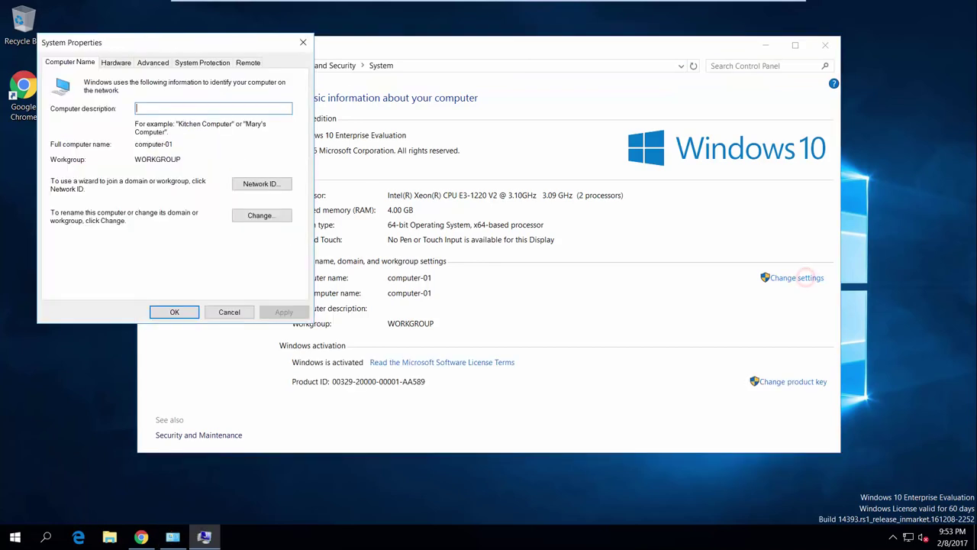
drag(232, 44, 558, 138)
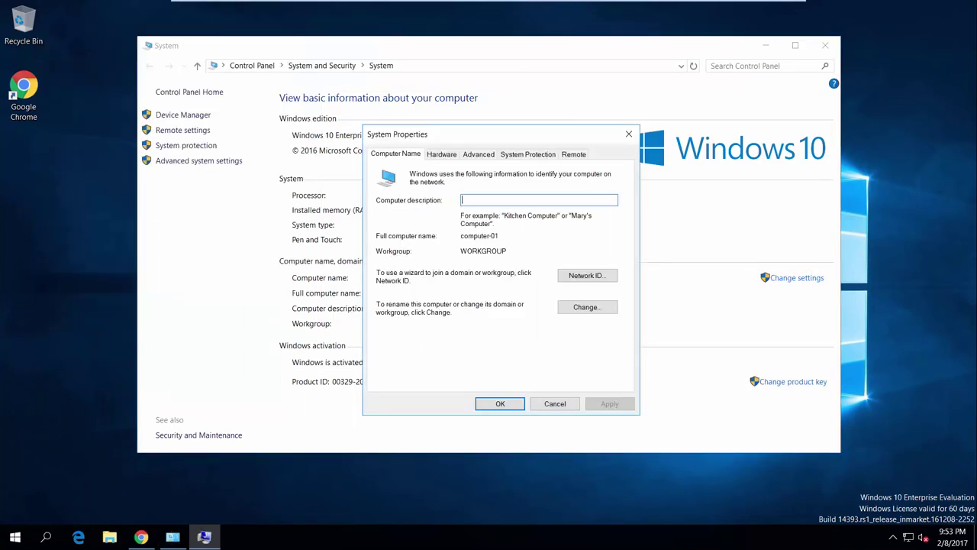
click(601, 307)
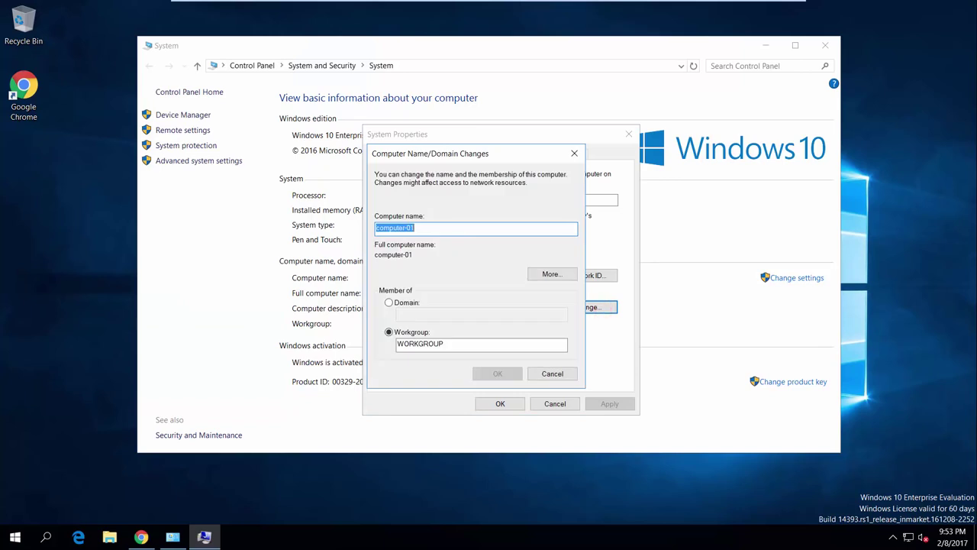
Join the SYNOLOGY.LOCAL domain using the administrator account, acknowledging the welcome and restart prompts
click(389, 303)
click(403, 311)
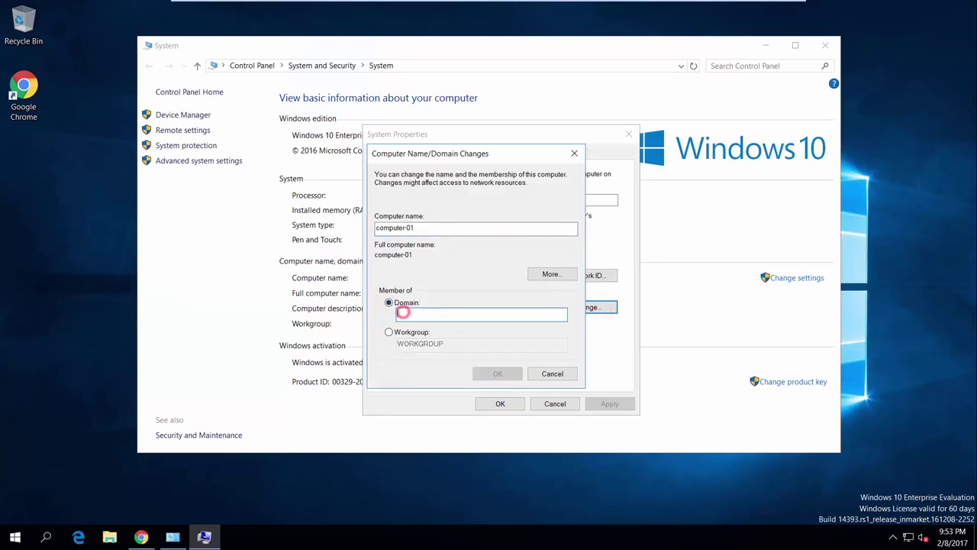
text(SYNOLOGY.LOCAL)
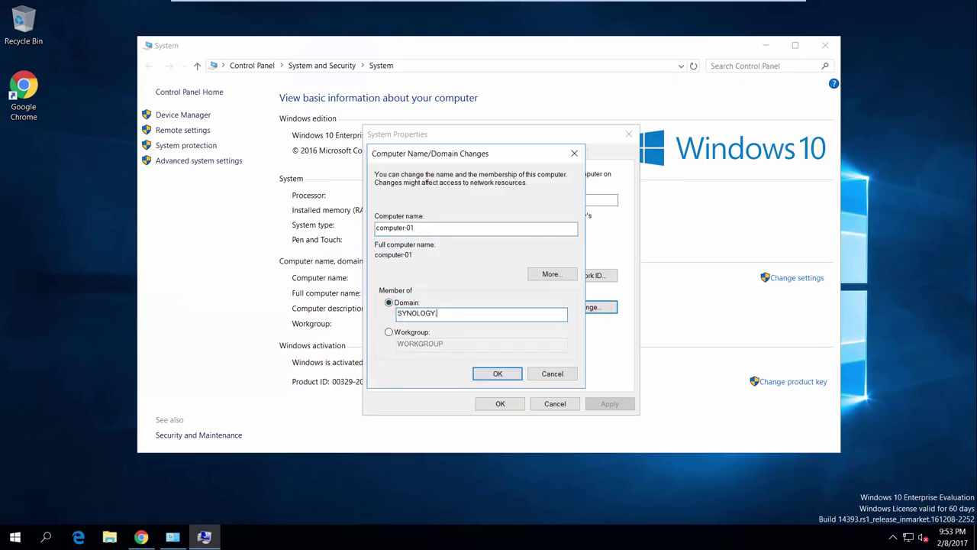
click(497, 372)
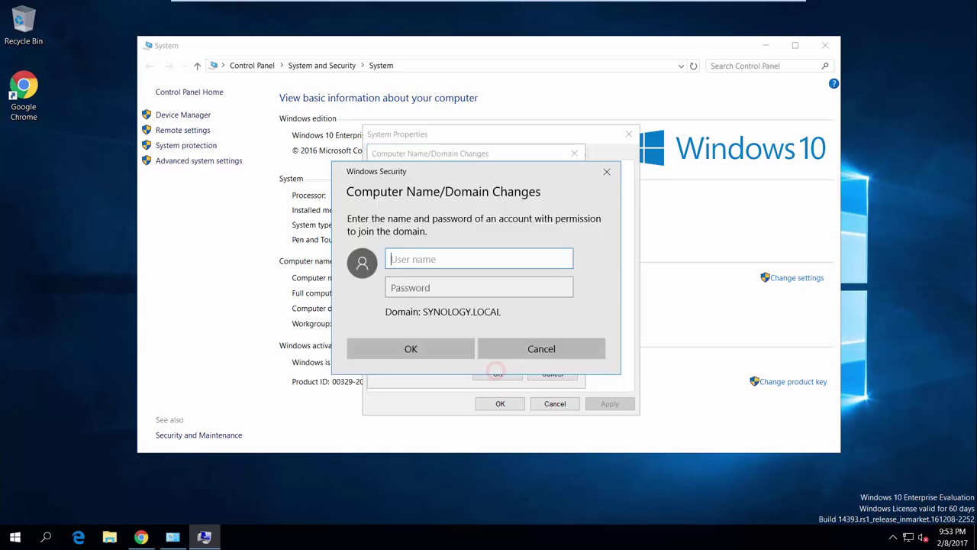
text(administrator)
key(Tab)
text(*********)
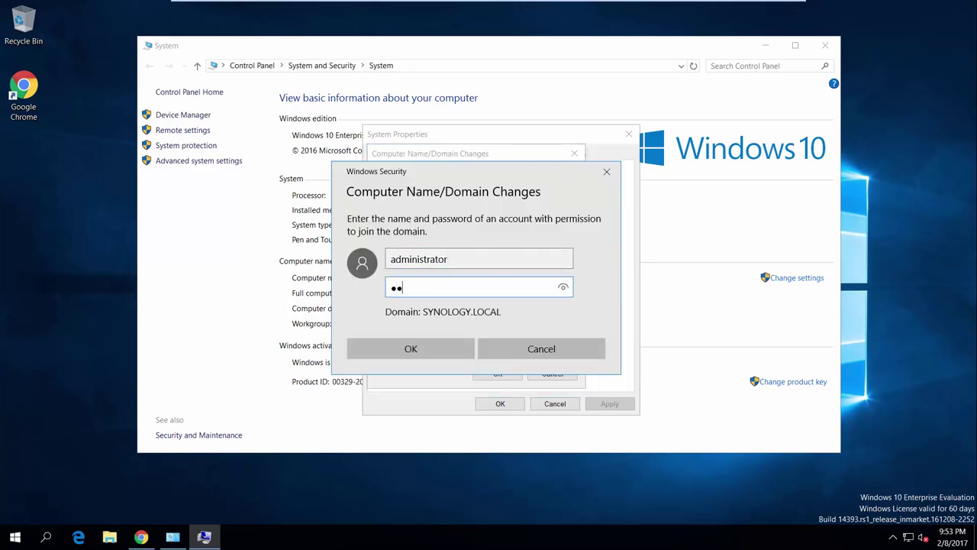
click(452, 352)
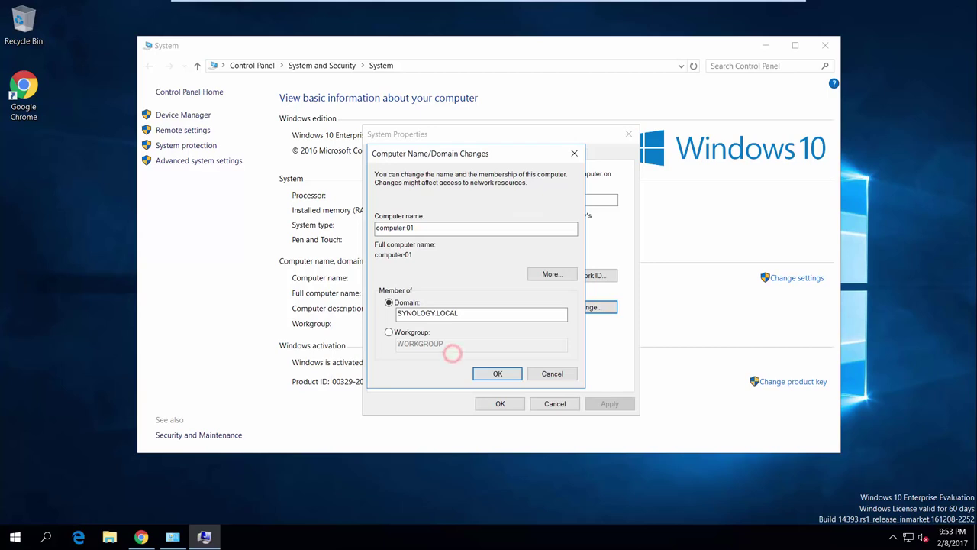
click(559, 316)
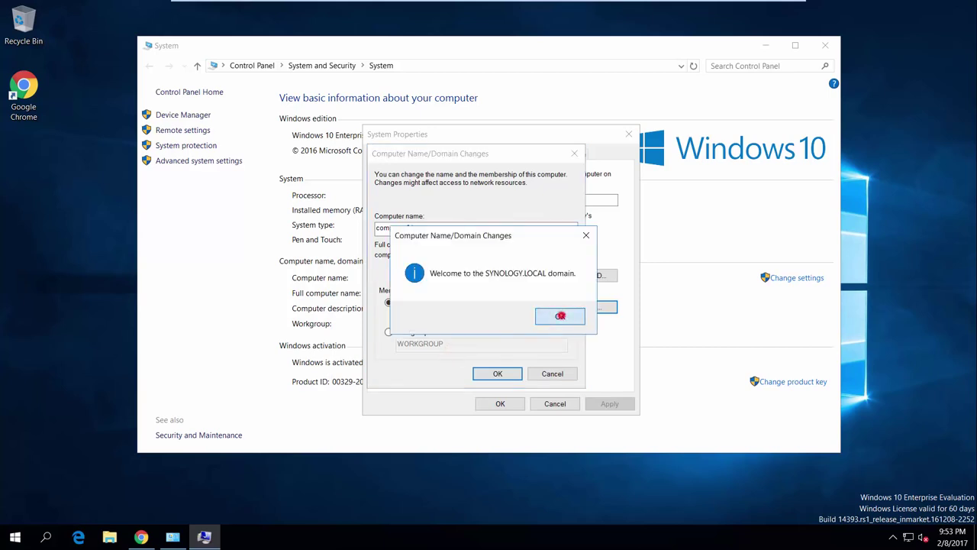
click(566, 287)
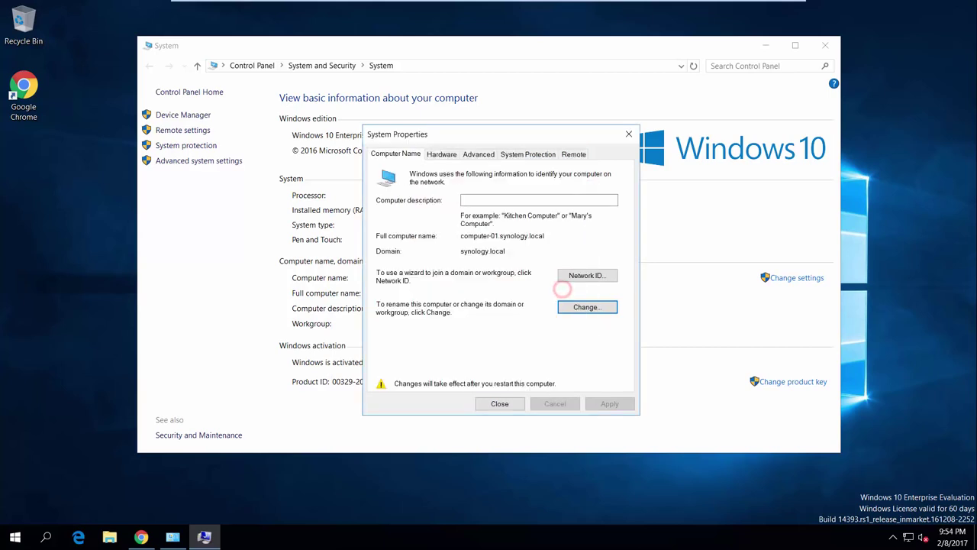
click(509, 403)
Restart the PC and sign in as the new domain user with their password
click(508, 282)
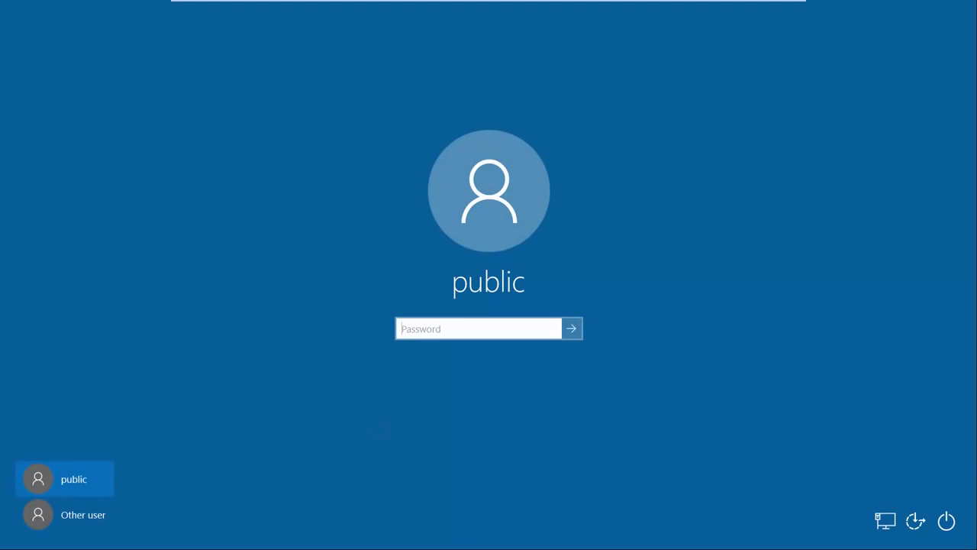
click(84, 515)
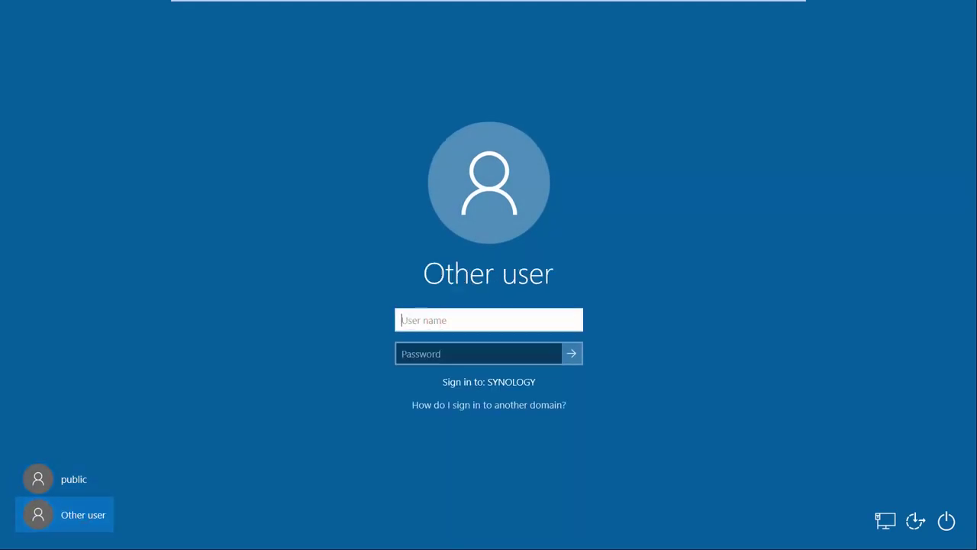
text(Joanne)
key(Tab)
text(•••••)
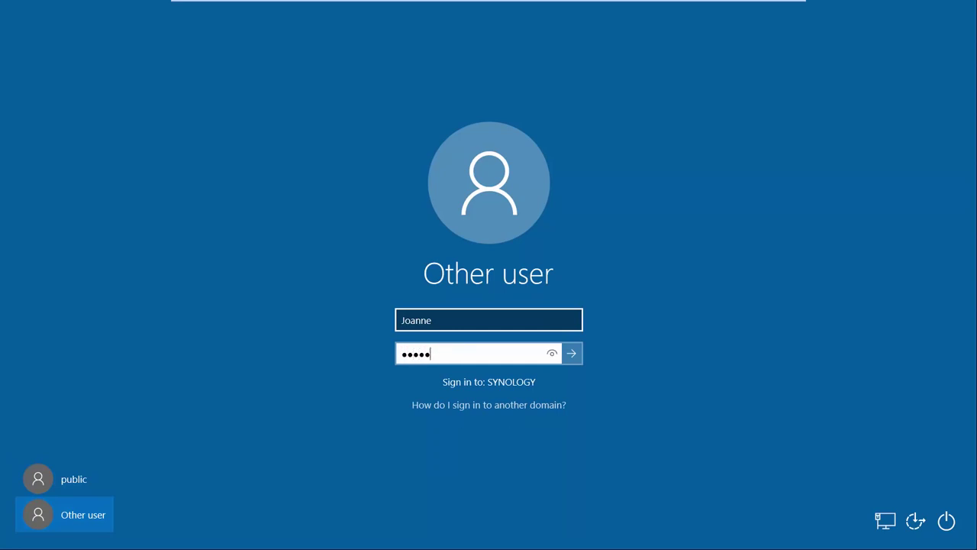
text(•••••)
key(Return)
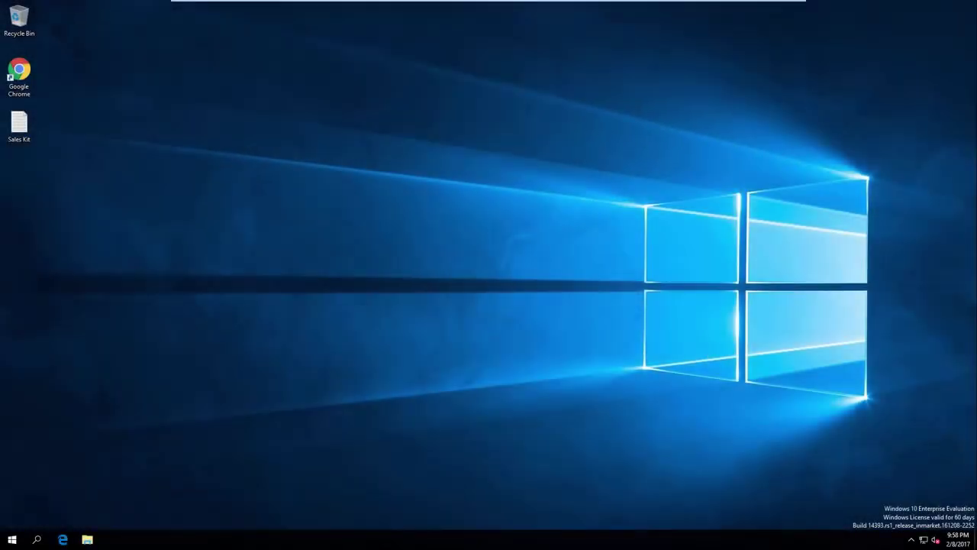
Open the home (Z:) drive in File Explorer and copy the desktop Sales Kit file into it
click(87, 539)
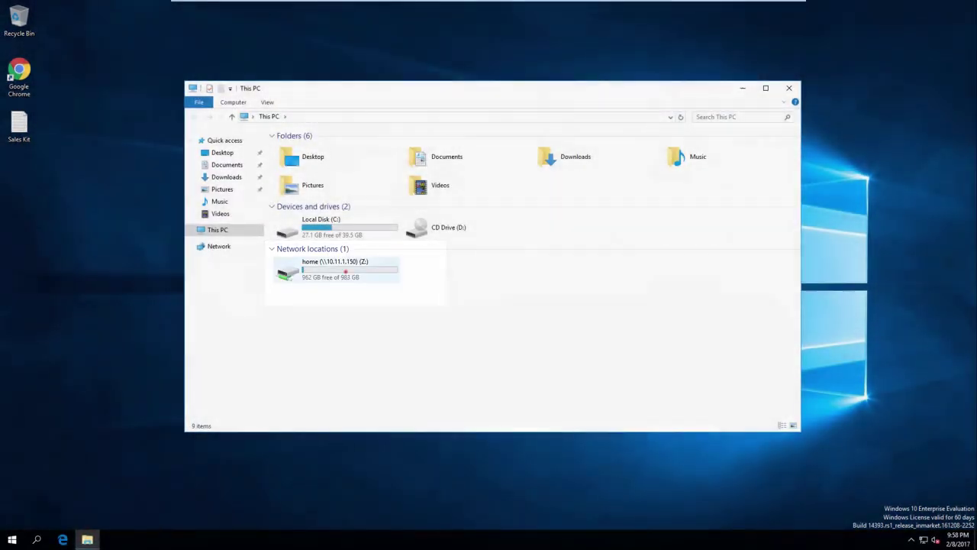
double_click(344, 268)
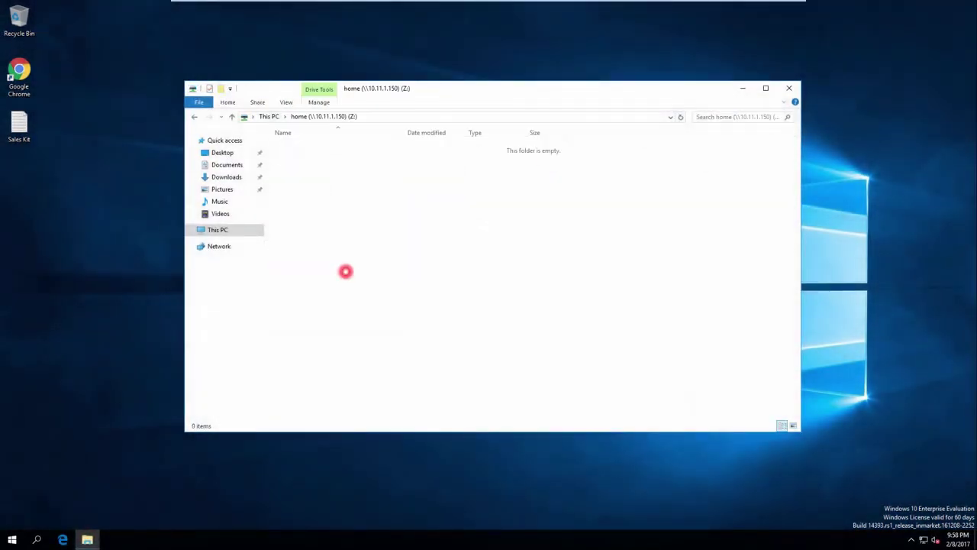
drag(19, 126, 355, 277)
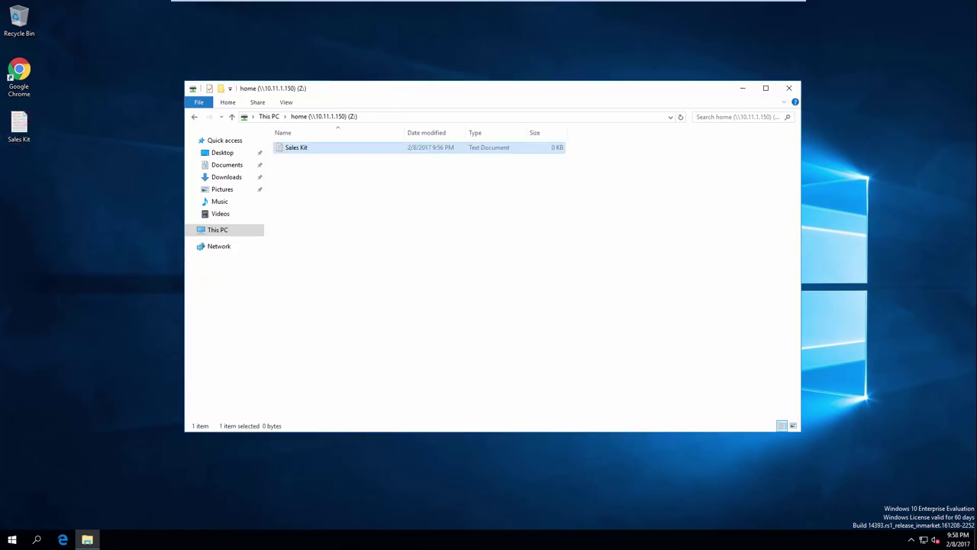